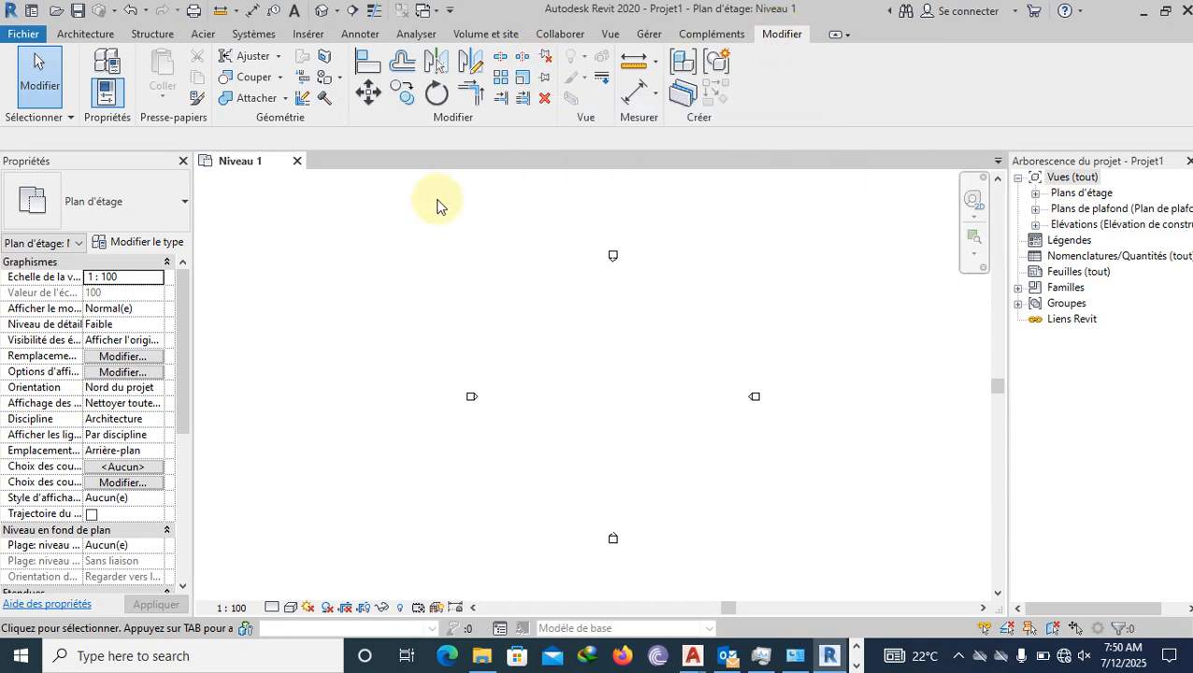
# Step: Draw a closed rectangle of four Générique - 200 mm walls, about 26000 by 27000 mm, between the elevation markers
pyautogui.click(86, 34)
pyautogui.click(101, 68)
pyautogui.click(534, 326)
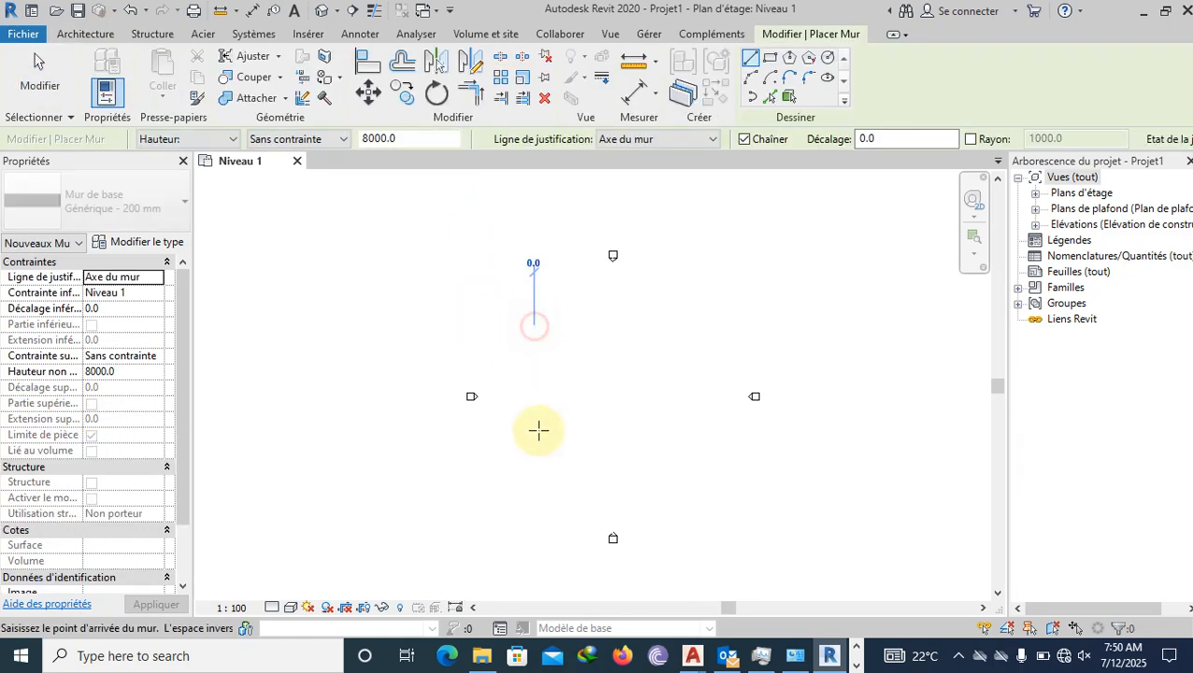
pyautogui.click(534, 475)
pyautogui.click(678, 475)
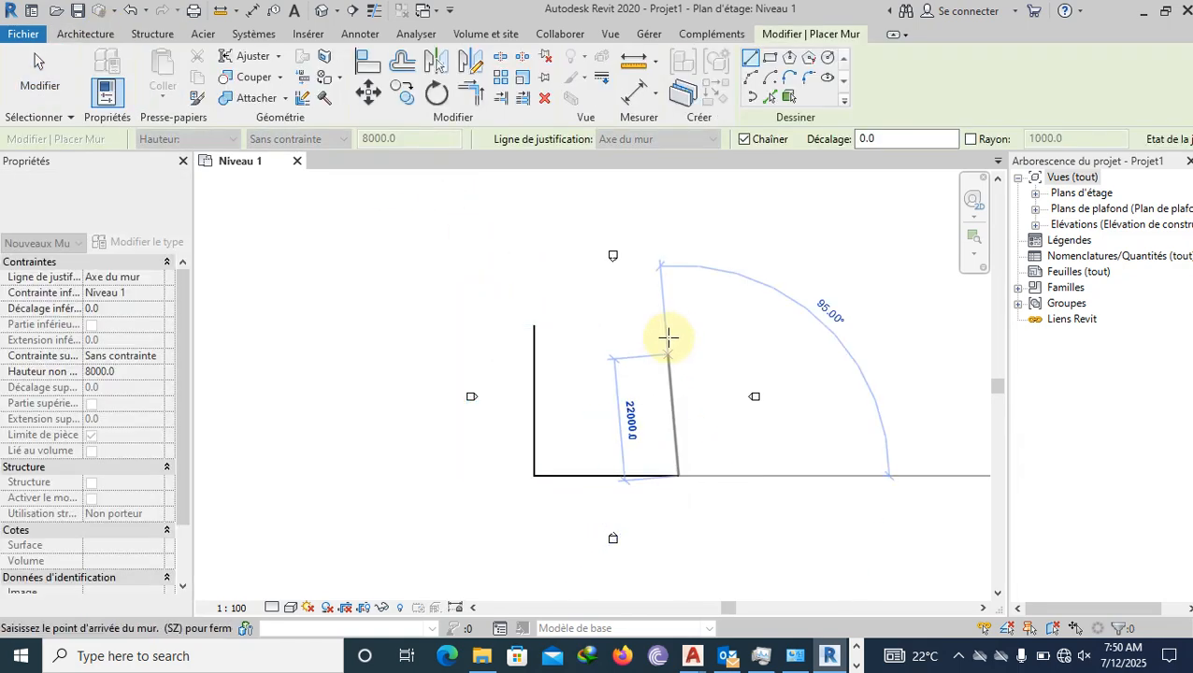
pyautogui.click(677, 327)
pyautogui.click(533, 326)
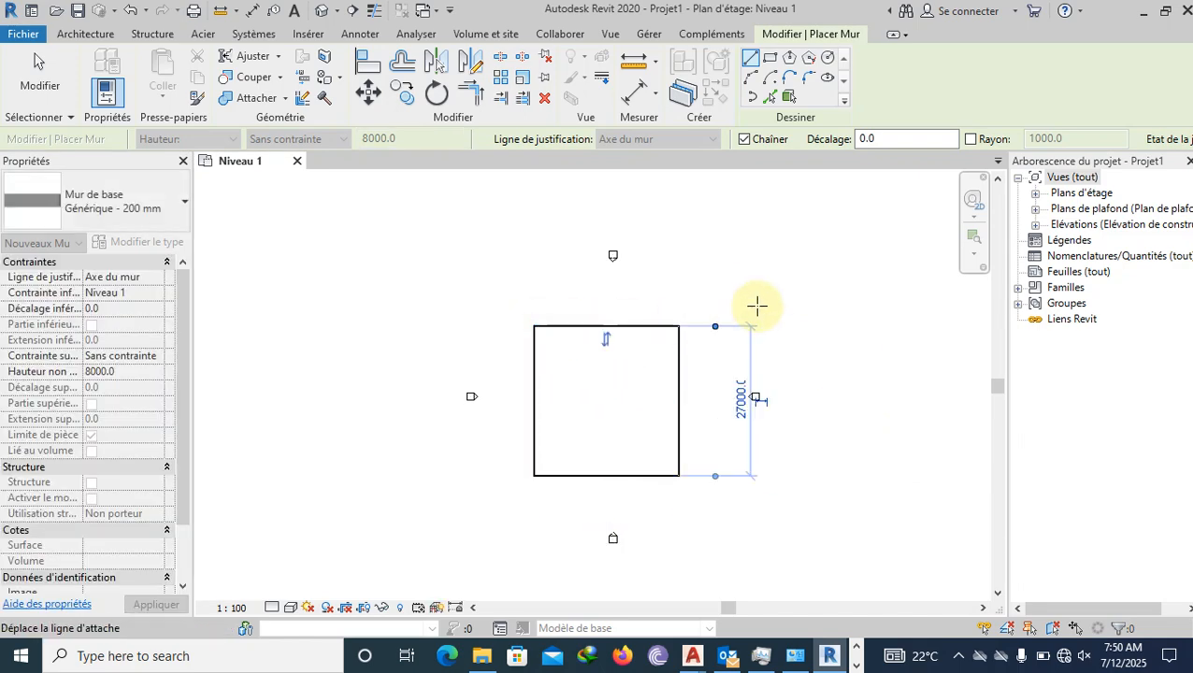
pyautogui.press('Escape')
pyautogui.press('Escape')
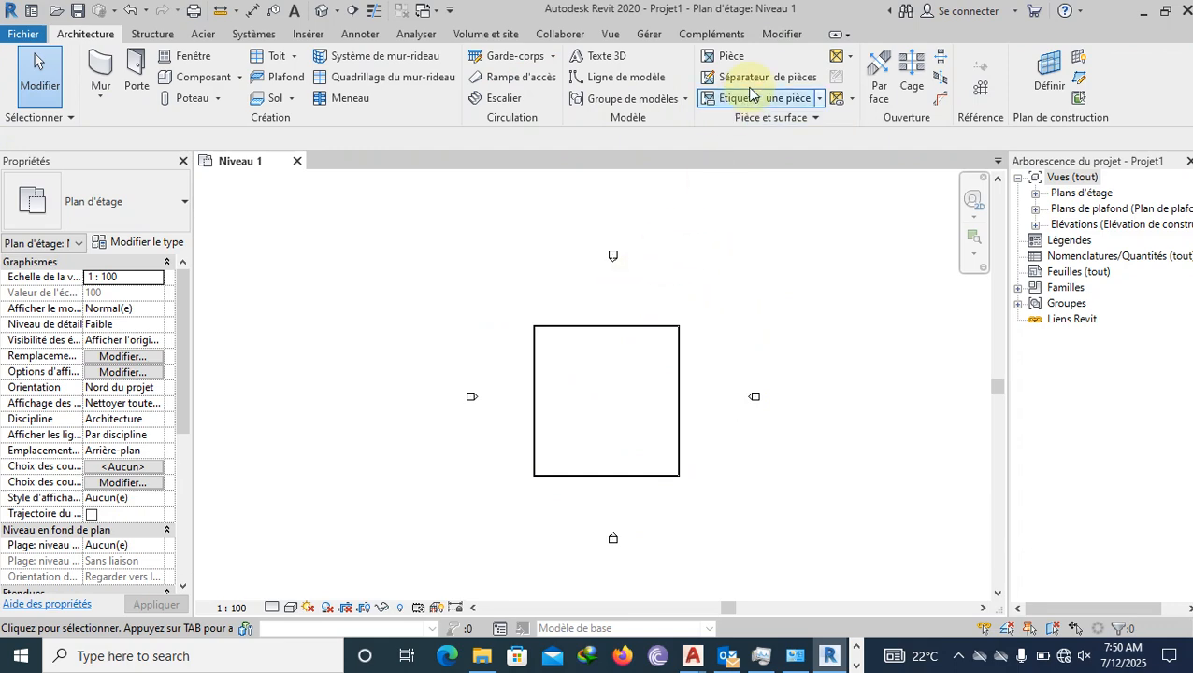
# Step: Scale all four walls graphically from the upper-left corner, moving the upper wall's midpoint reference to 6000 mm from that corner
pyautogui.click(782, 35)
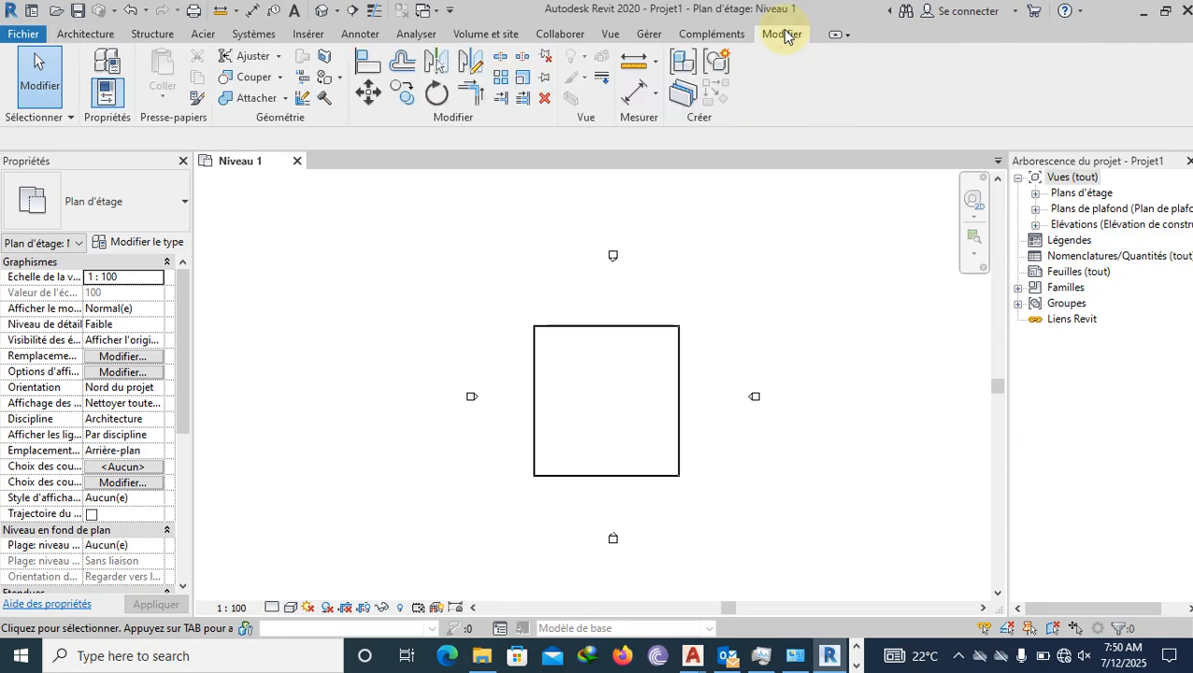
pyautogui.click(520, 82)
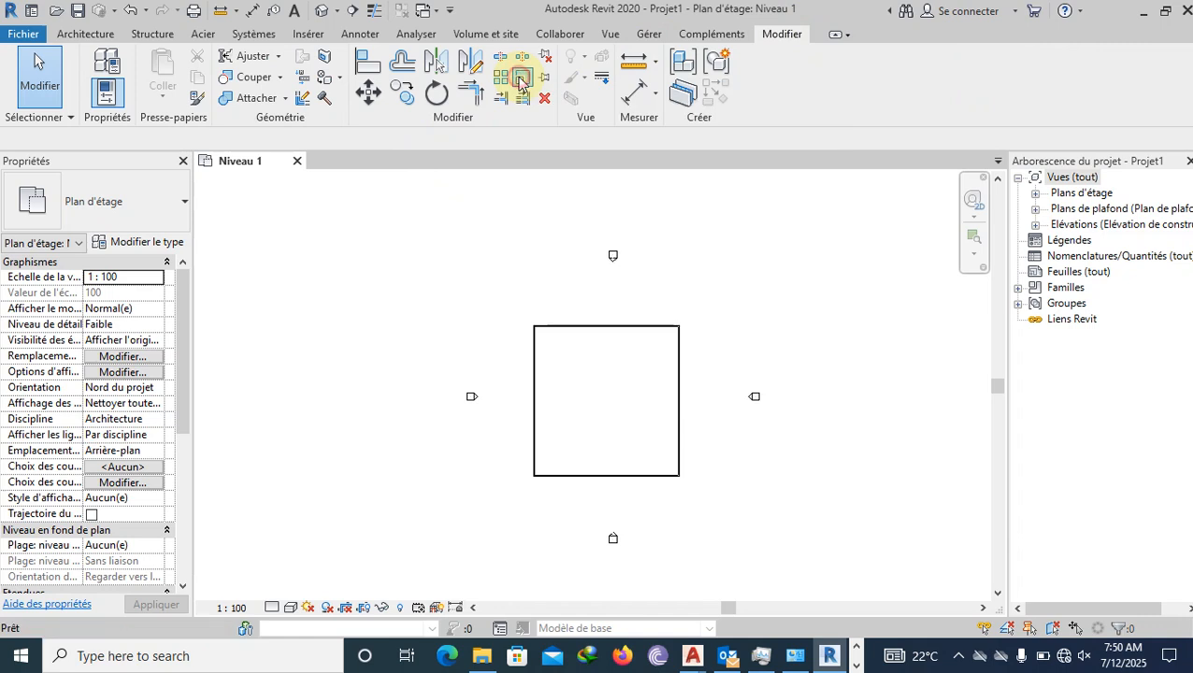
pyautogui.click(586, 374)
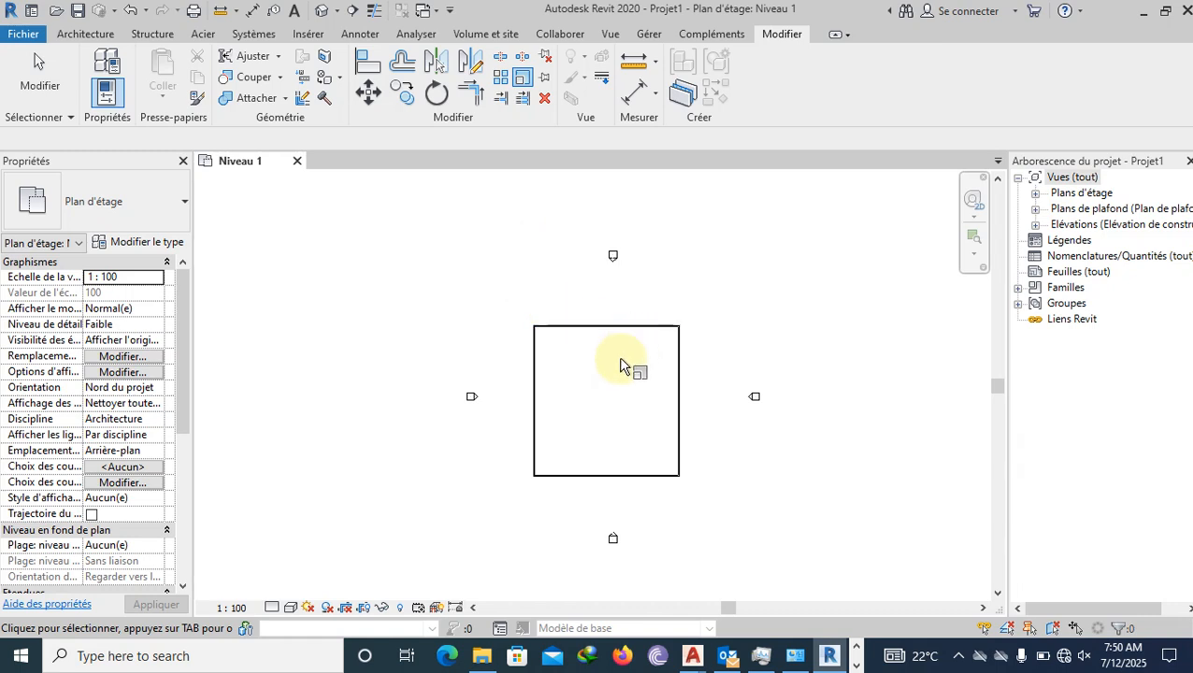
pyautogui.scroll(1, 618, 405)
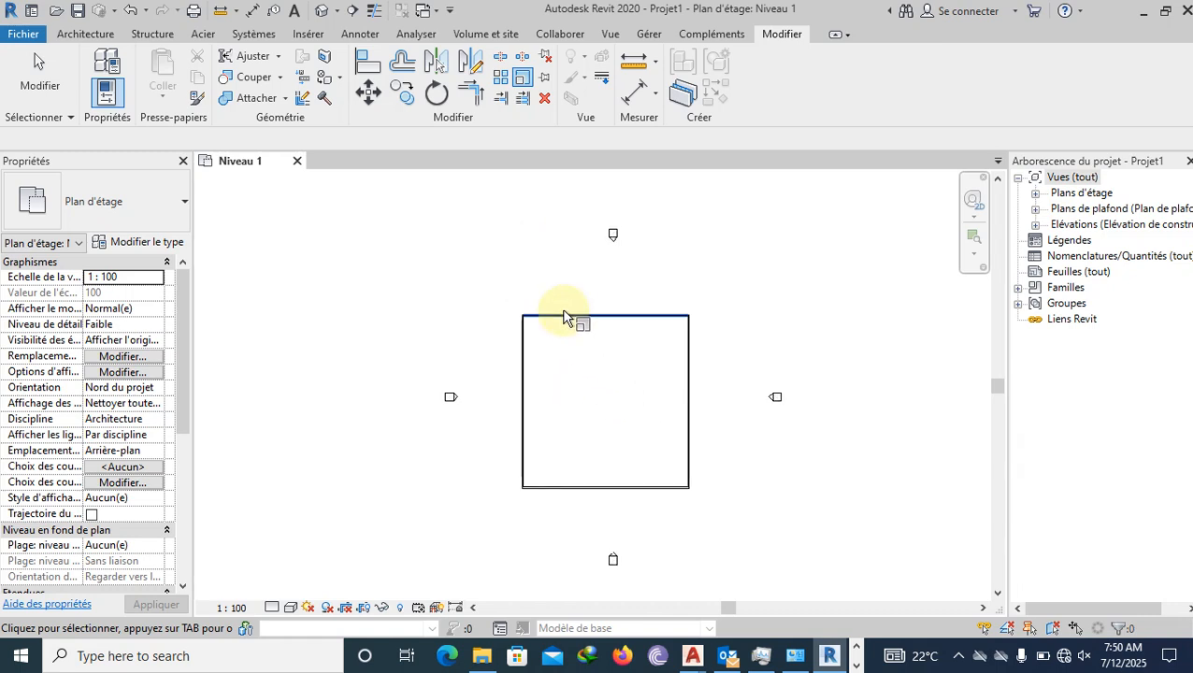
pyautogui.click(501, 297)
pyautogui.moveTo(477, 255); pyautogui.dragTo(713, 505)
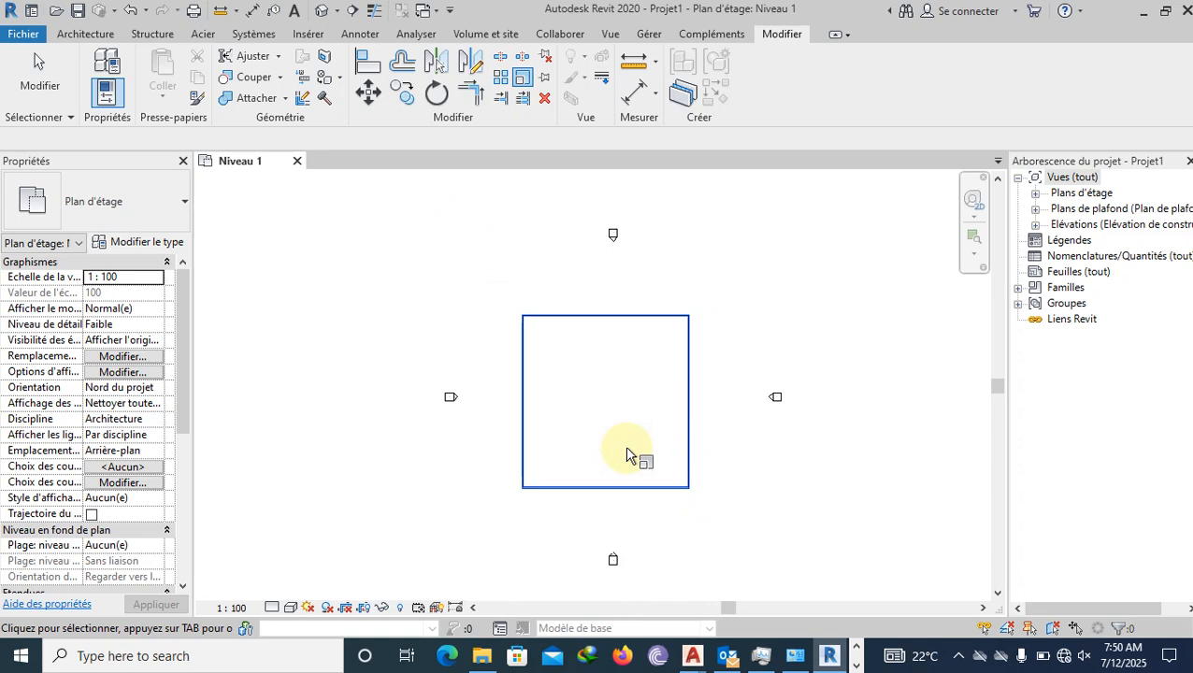
pyautogui.press('r')
pyautogui.press('e')
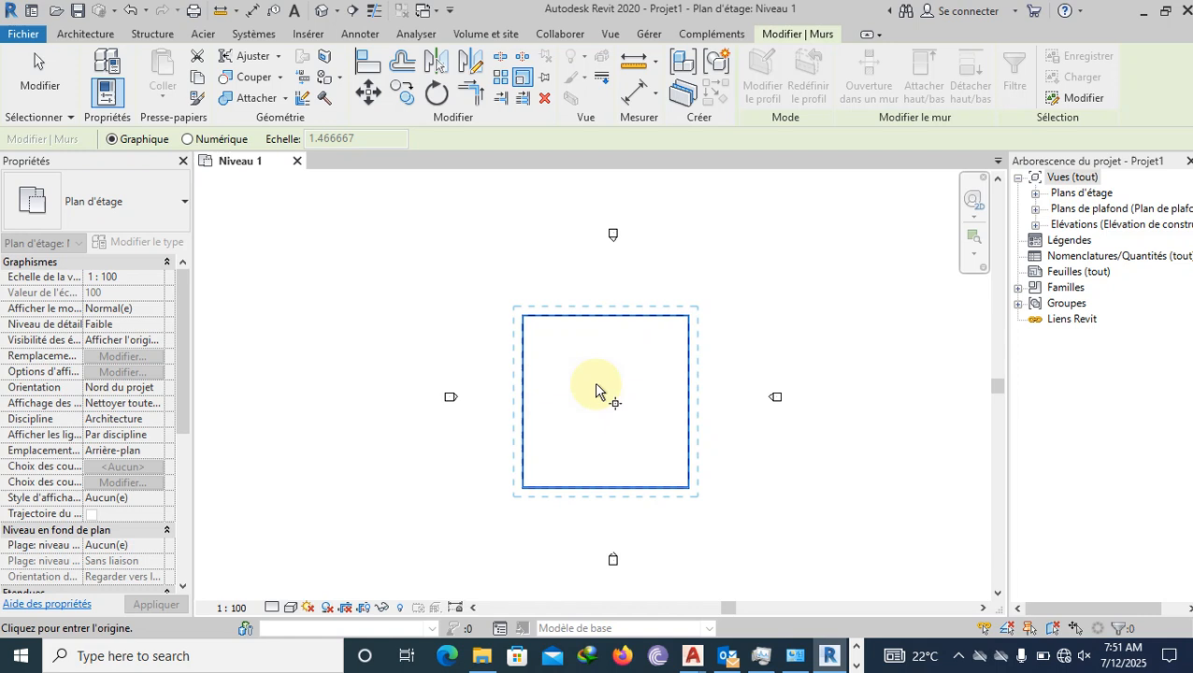
pyautogui.click(524, 319)
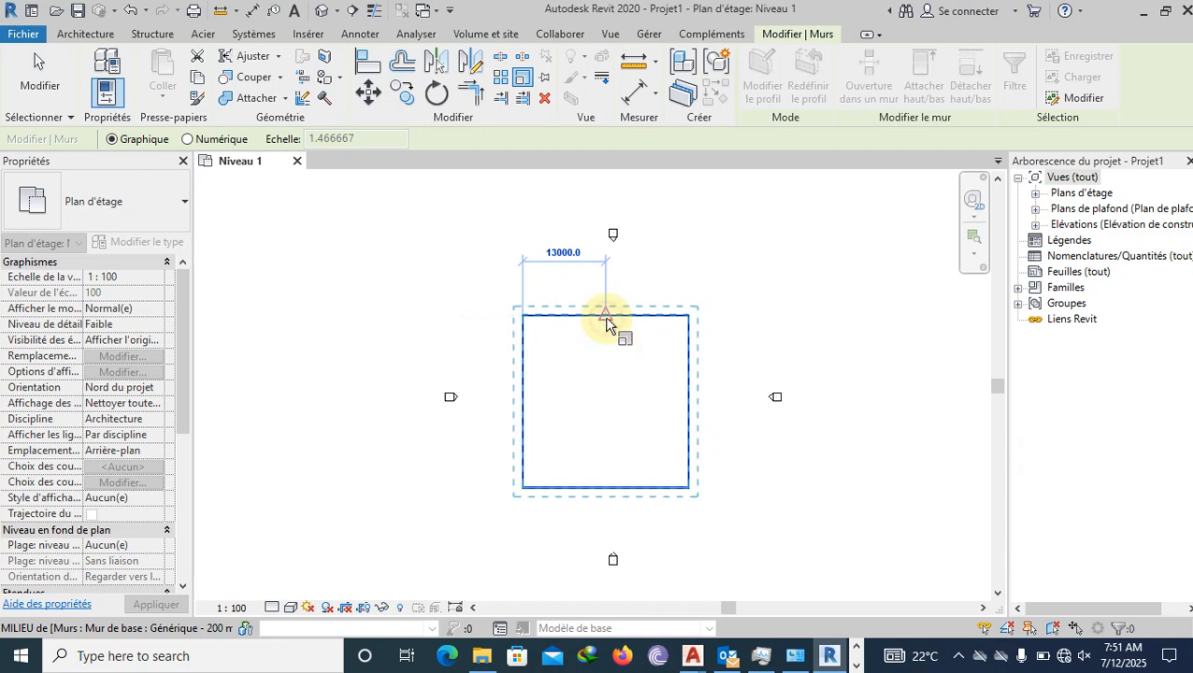
pyautogui.click(605, 318)
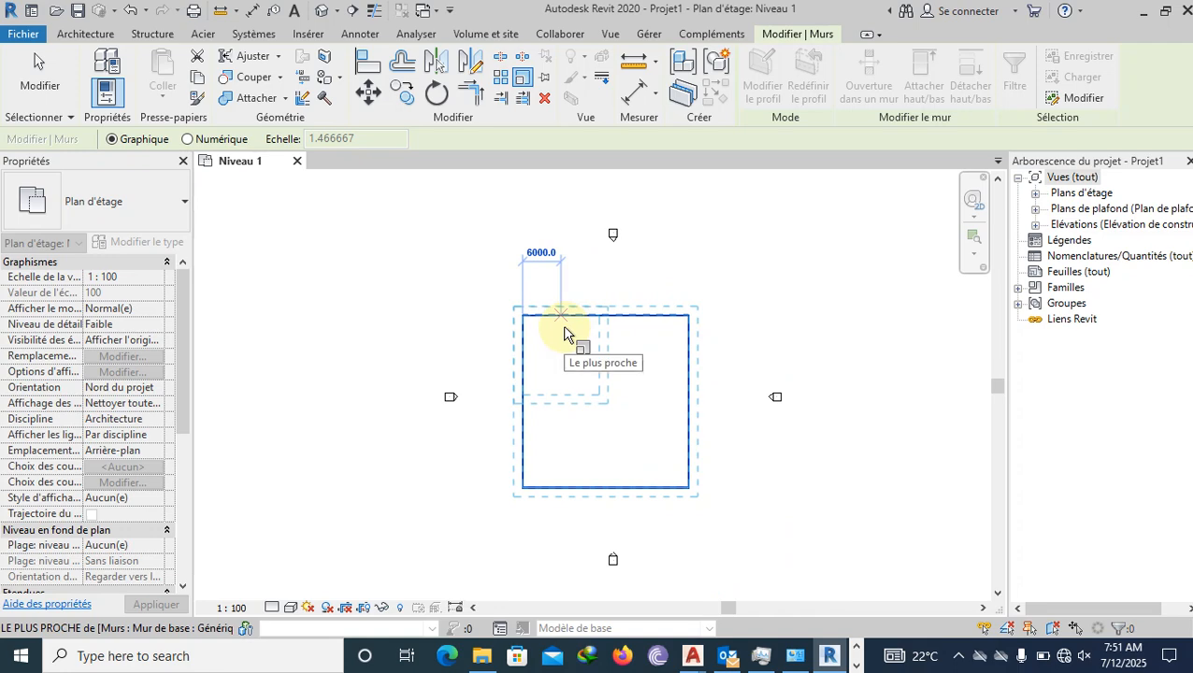
pyautogui.click(561, 333)
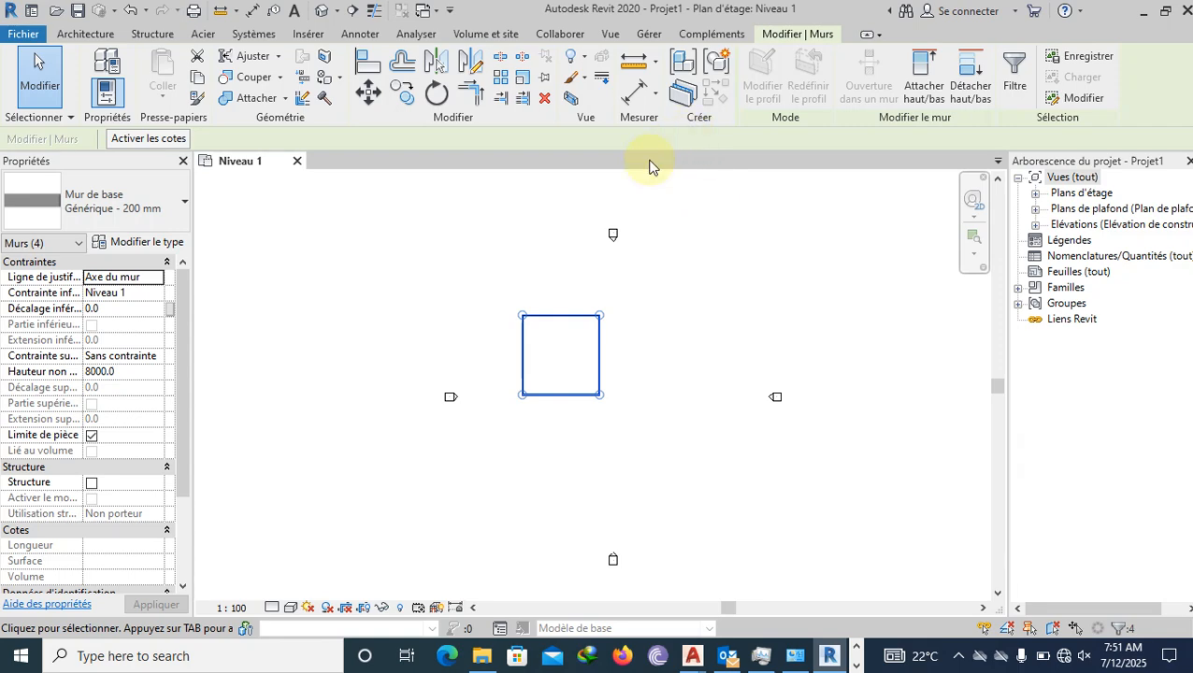
# Step: Scale the four walls graphically from the upper-left corner, stretching the diagonal reference at the lower-right corner to 42000 mm
pyautogui.press('r')
pyautogui.press('e')
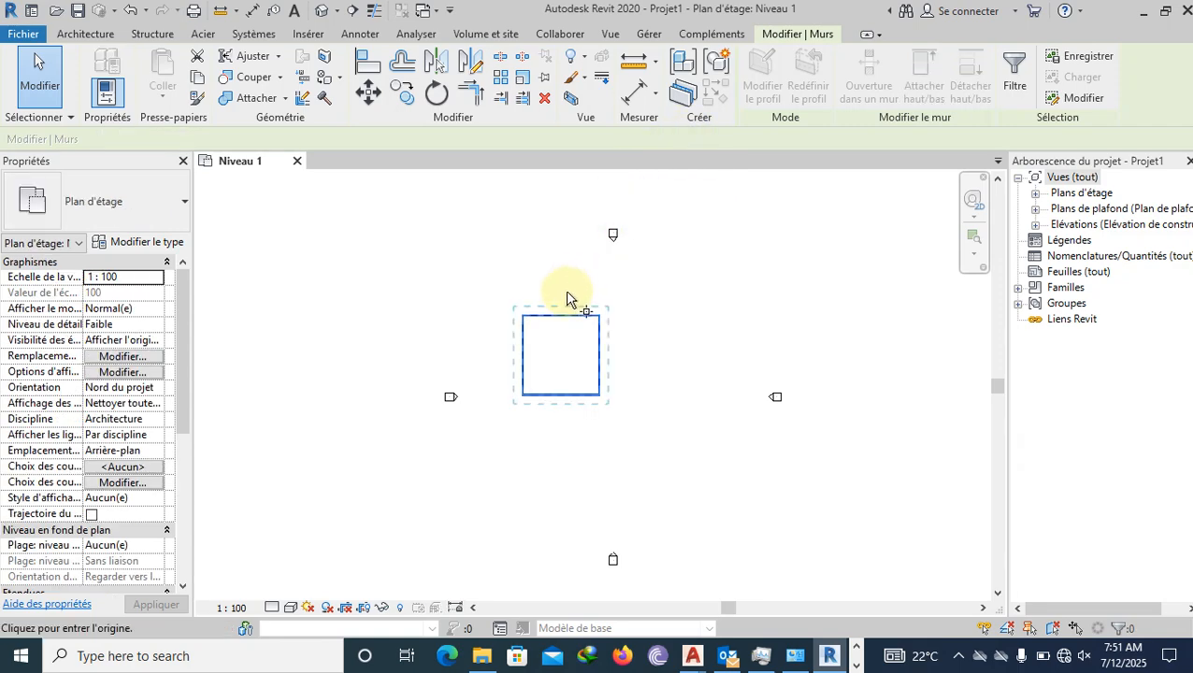
pyautogui.click(515, 310)
pyautogui.scroll(5, 605, 408)
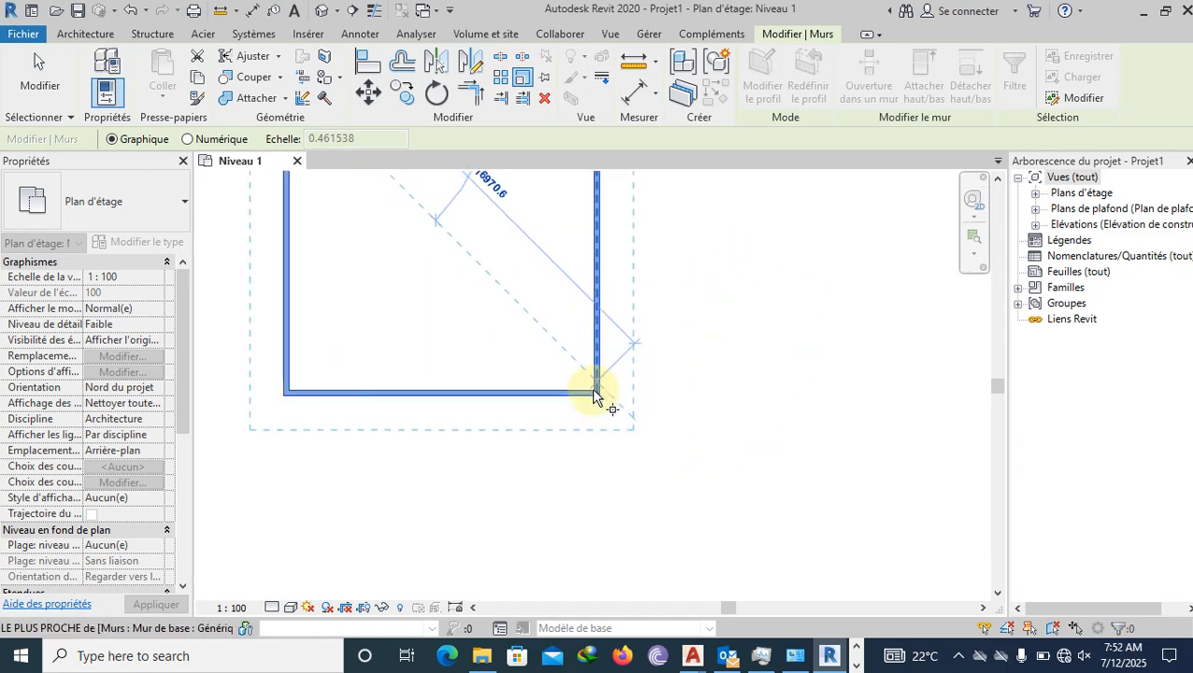
pyautogui.scroll(2, 603, 411)
pyautogui.click(596, 402)
pyautogui.scroll(-5, 550, 418)
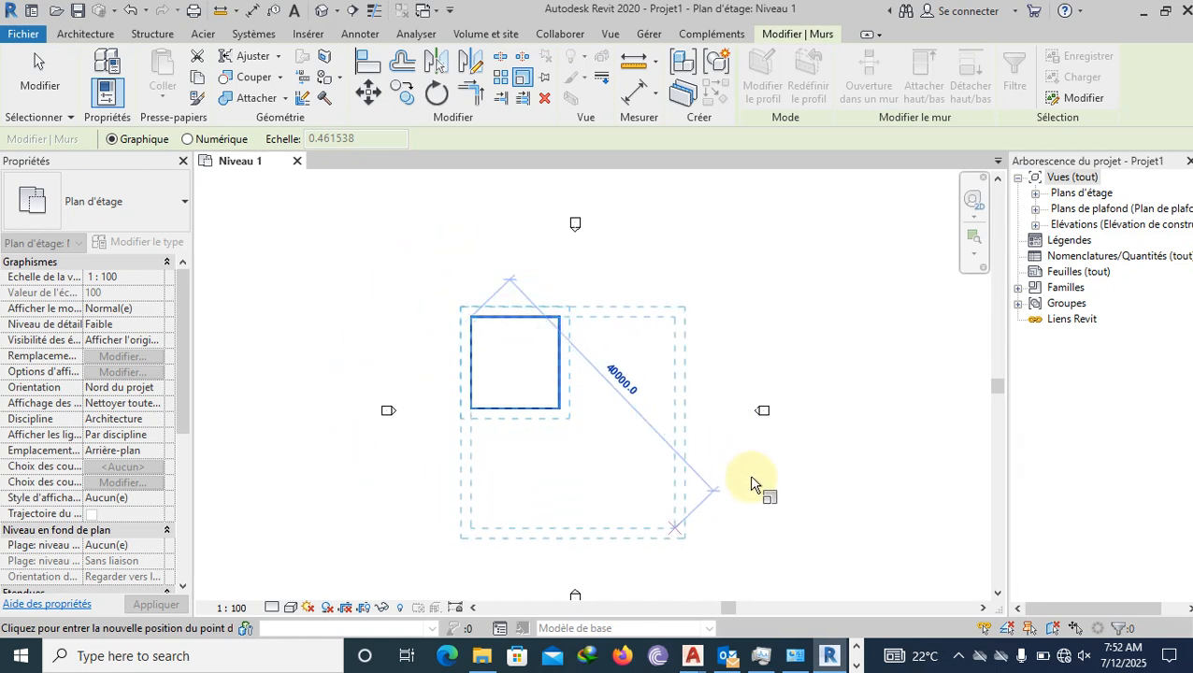
pyautogui.click(706, 513)
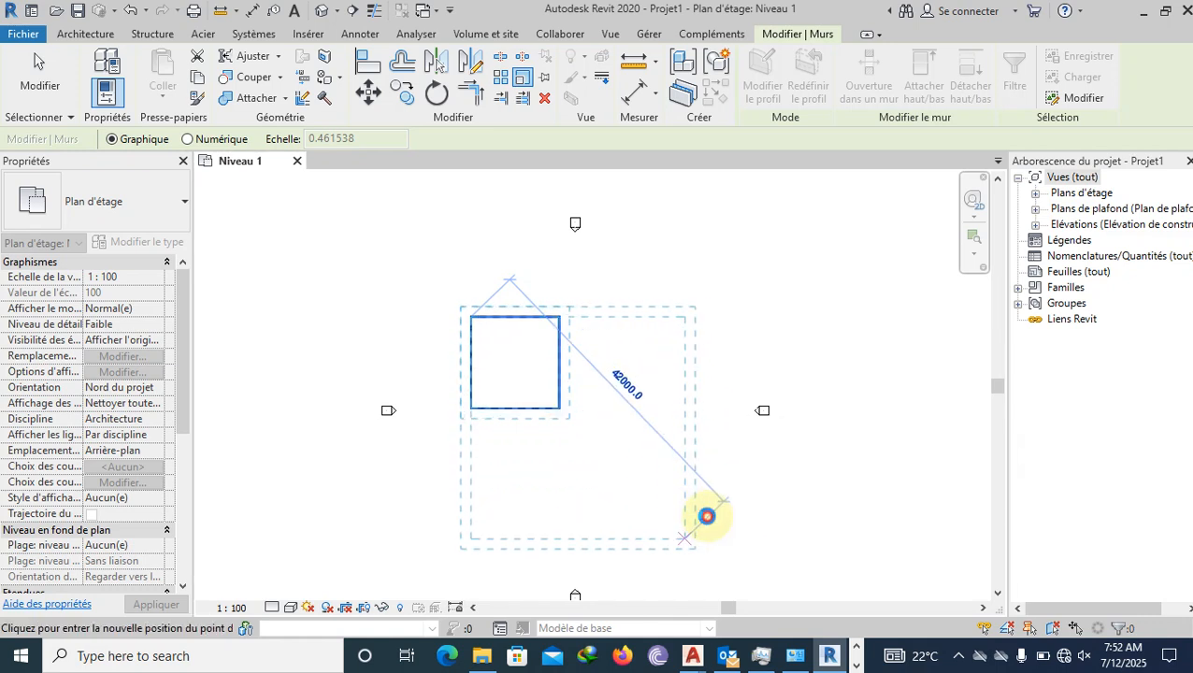
pyautogui.scroll(-2, 468, 253)
pyautogui.scroll(1, 663, 318)
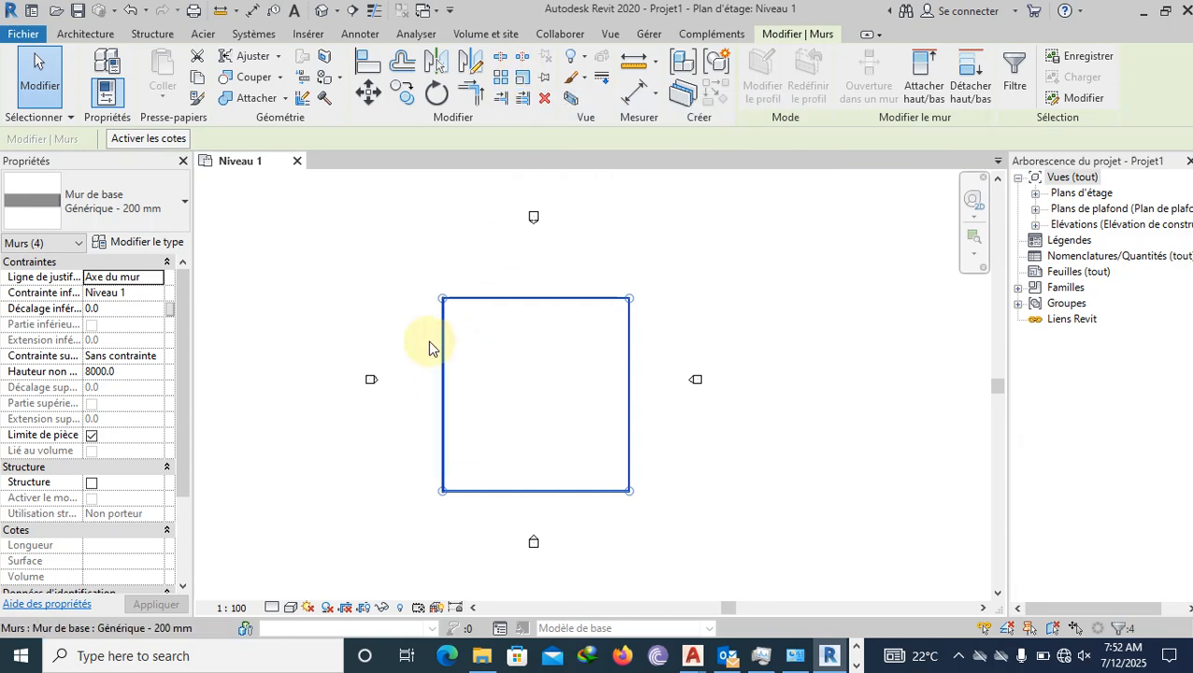
# Step: Scale the walls again from the upper-left corner, using the lower-right corner as reference and an exact diagonal of 89000 mm
pyautogui.click(520, 81)
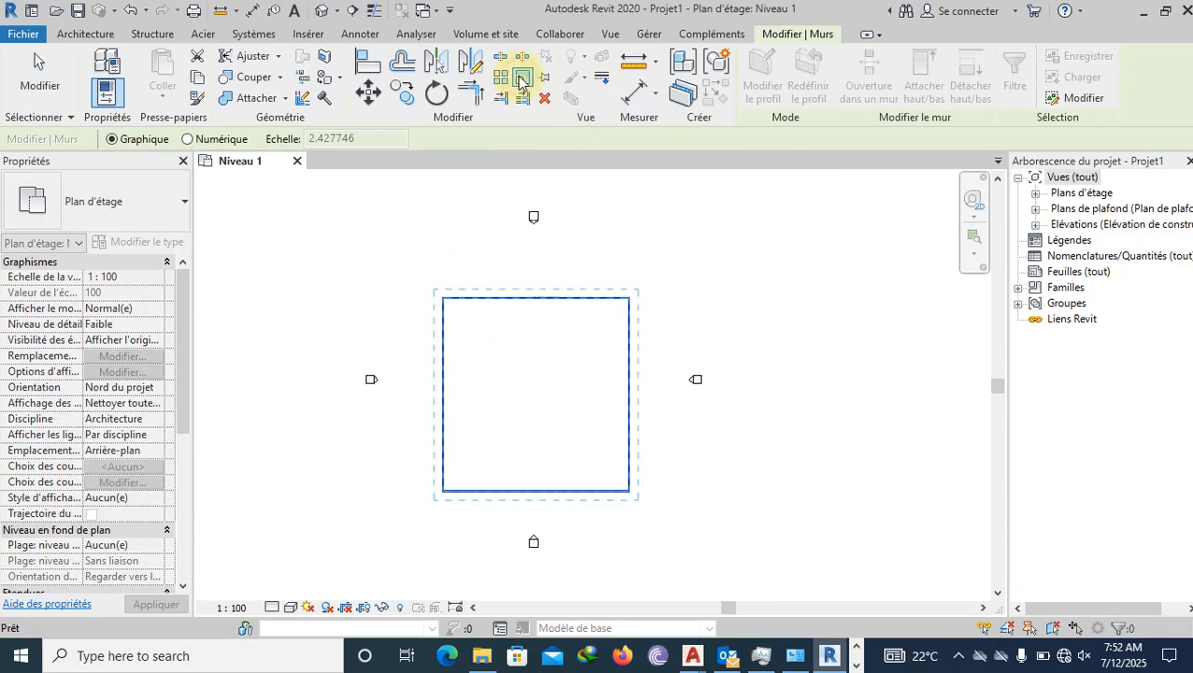
pyautogui.click(444, 299)
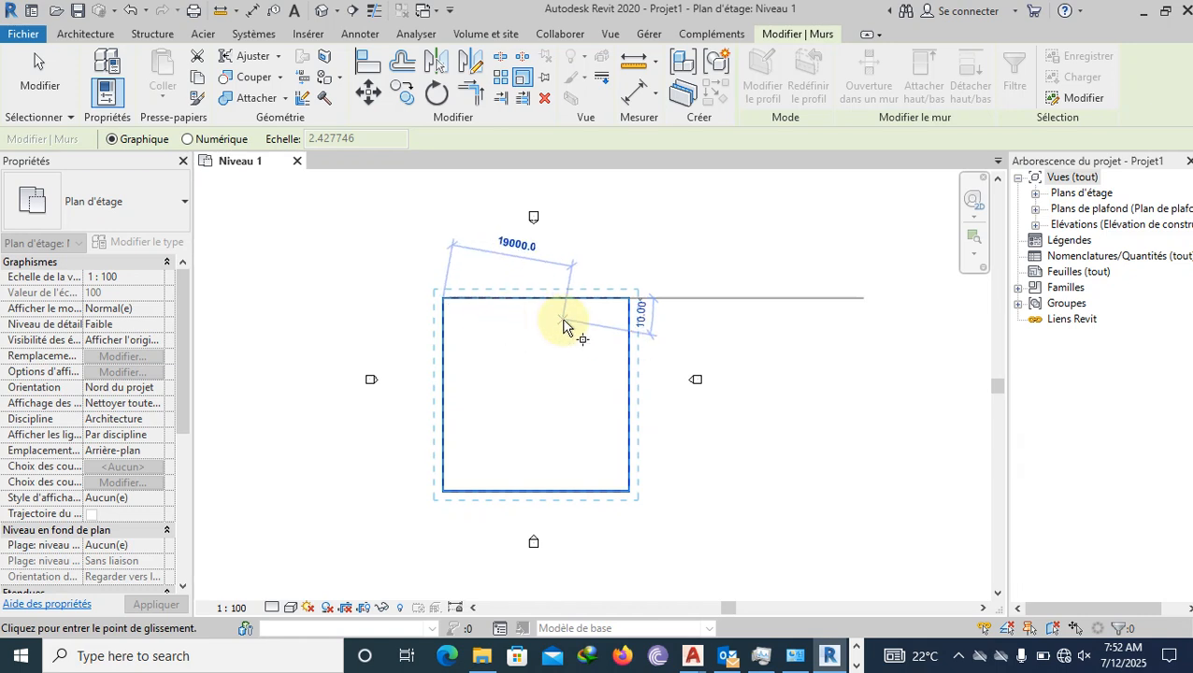
pyautogui.click(632, 300)
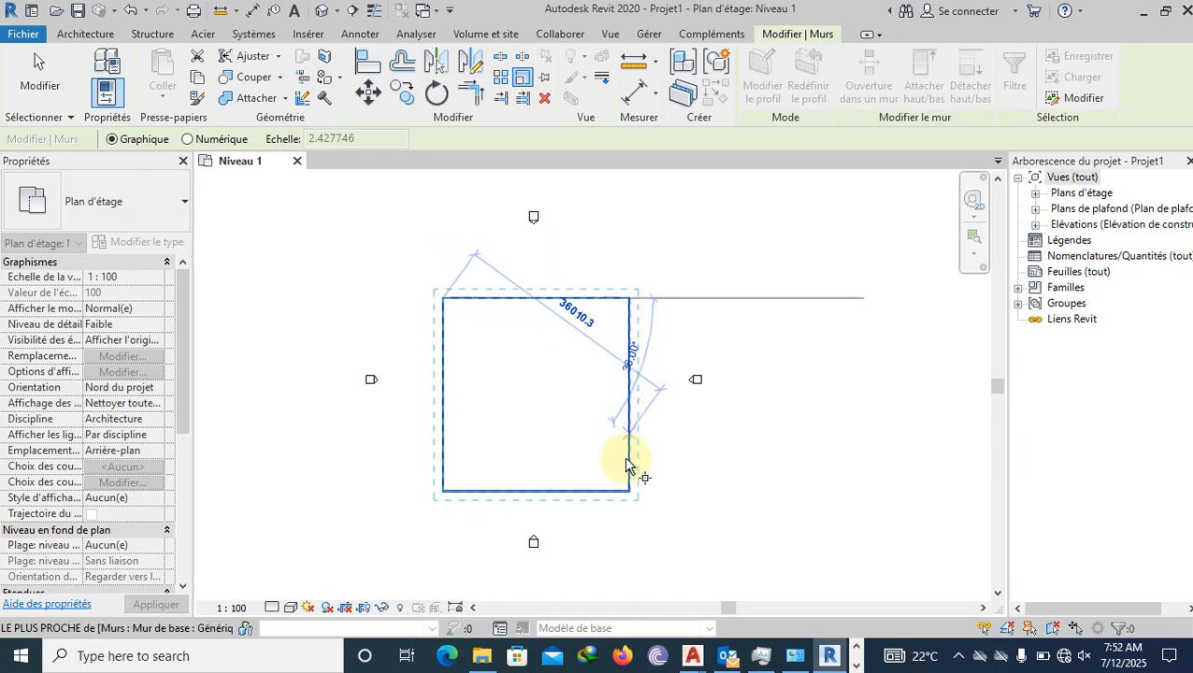
pyautogui.scroll(3, 630, 501)
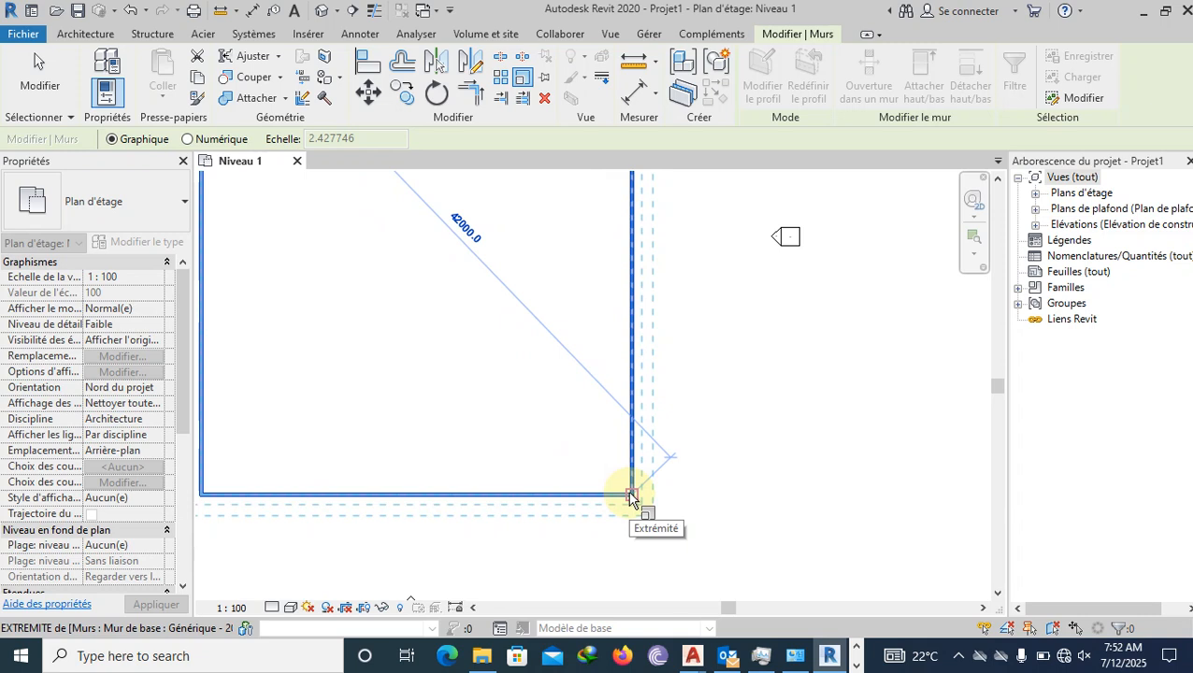
pyautogui.scroll(-5, 586, 399)
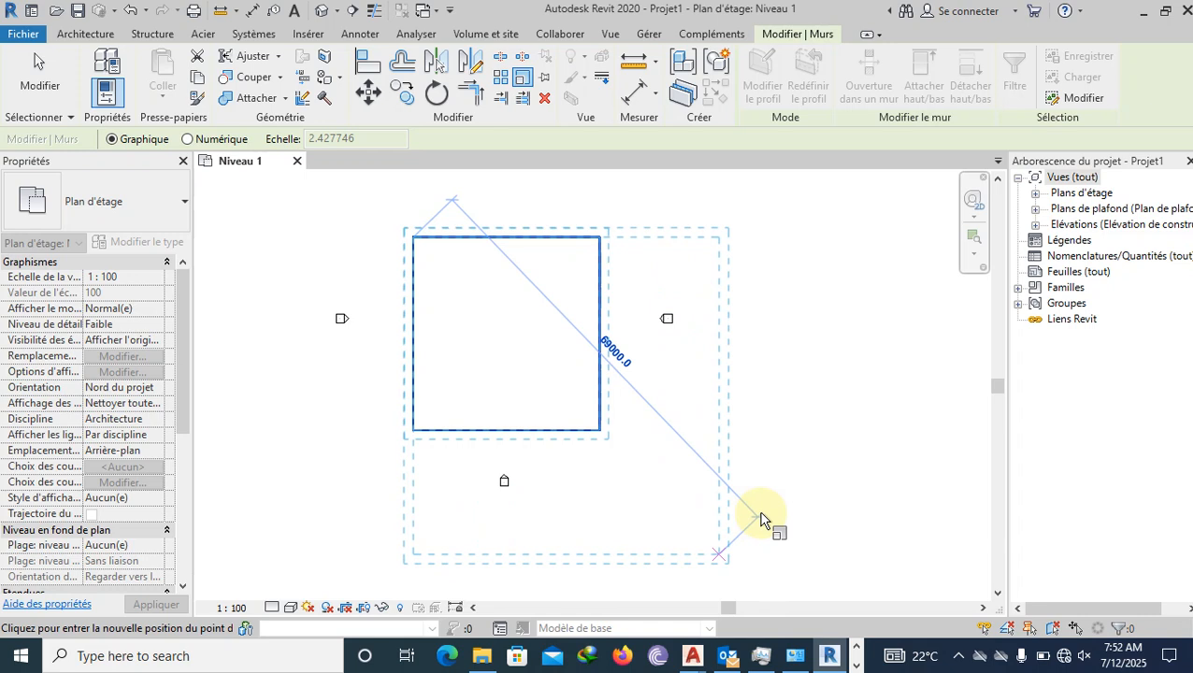
pyautogui.write('89')
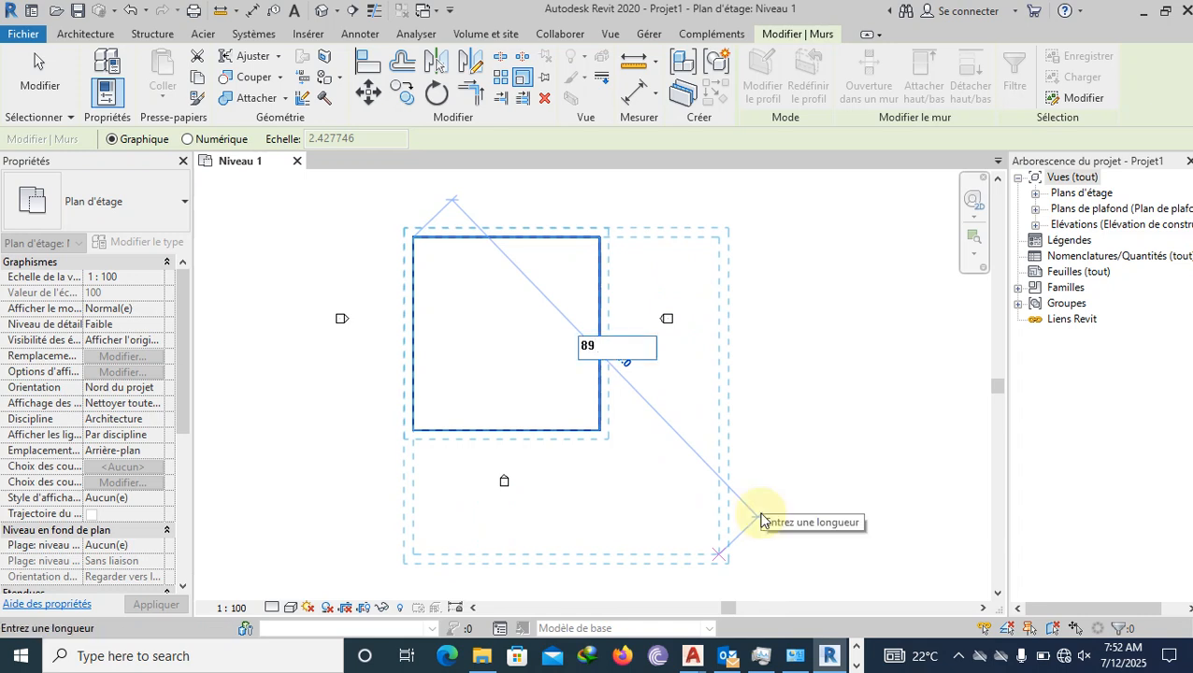
pyautogui.write('000')
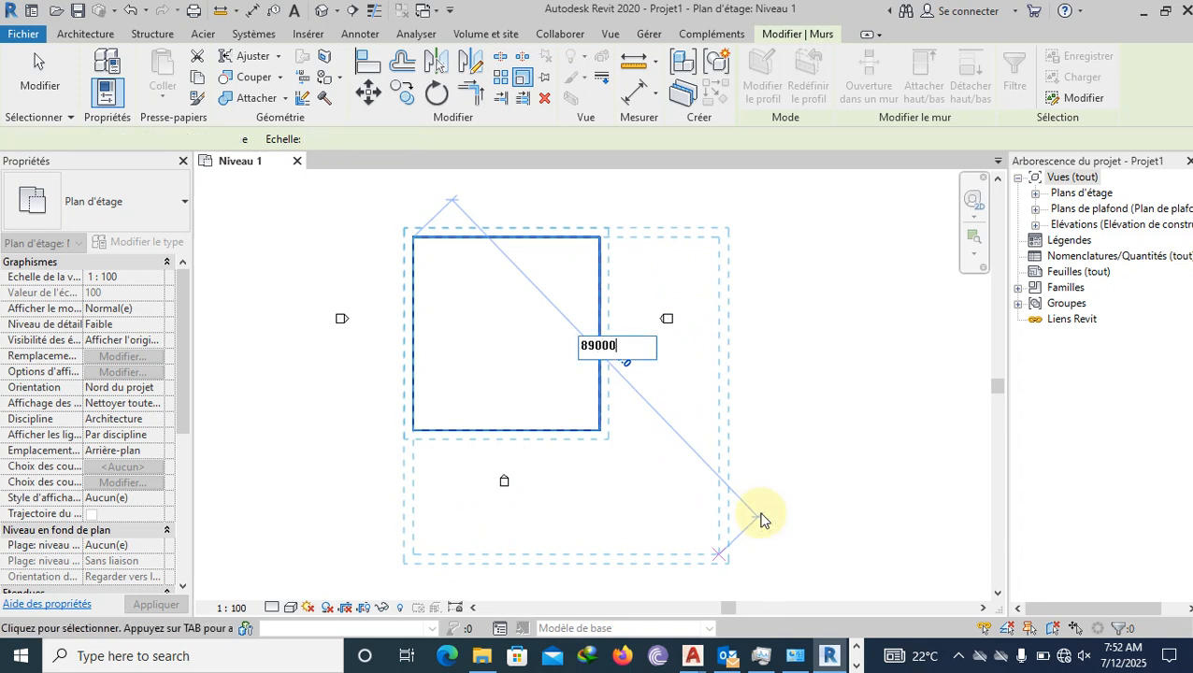
pyautogui.press('Return')
pyautogui.scroll(-3, 549, 323)
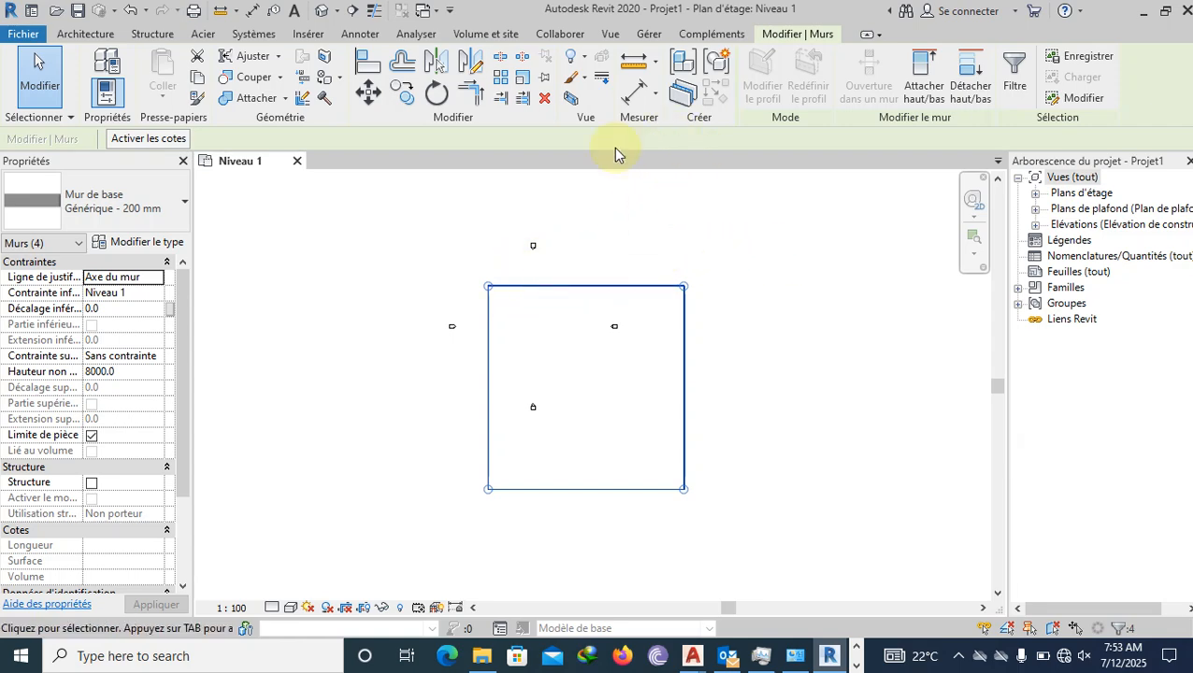
# Step: Scale the four walls numerically by a factor of 0.5 with the upper-left corner as origin
pyautogui.press('r')
pyautogui.press('e')
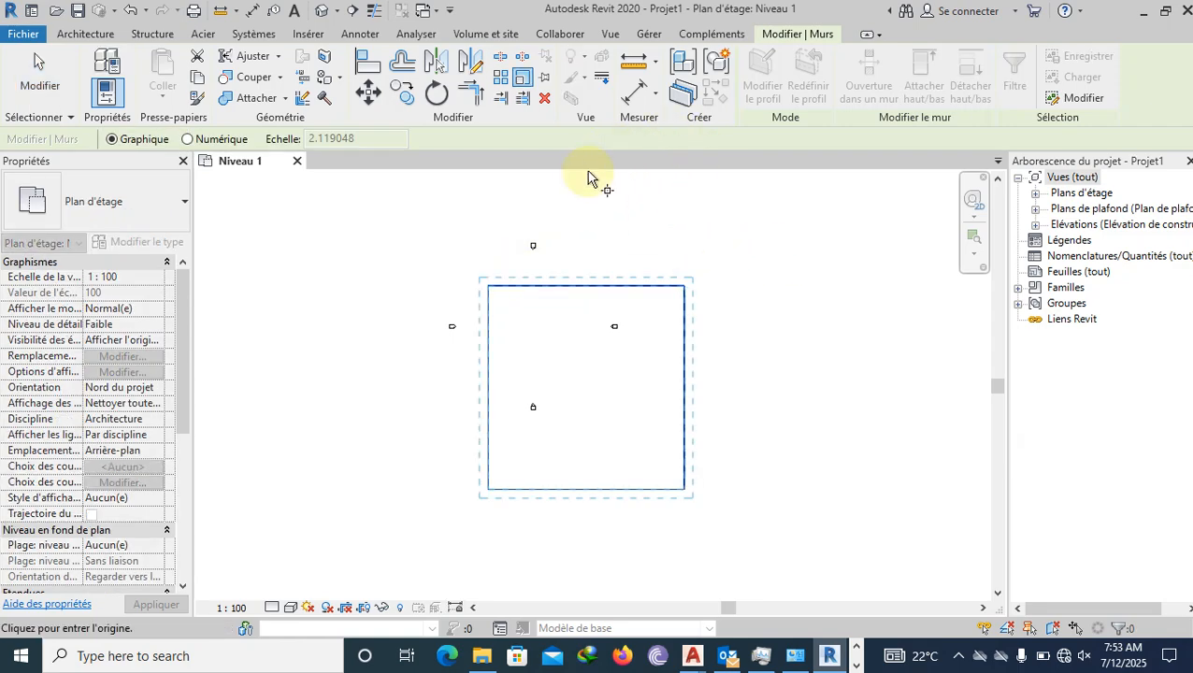
pyautogui.click(188, 140)
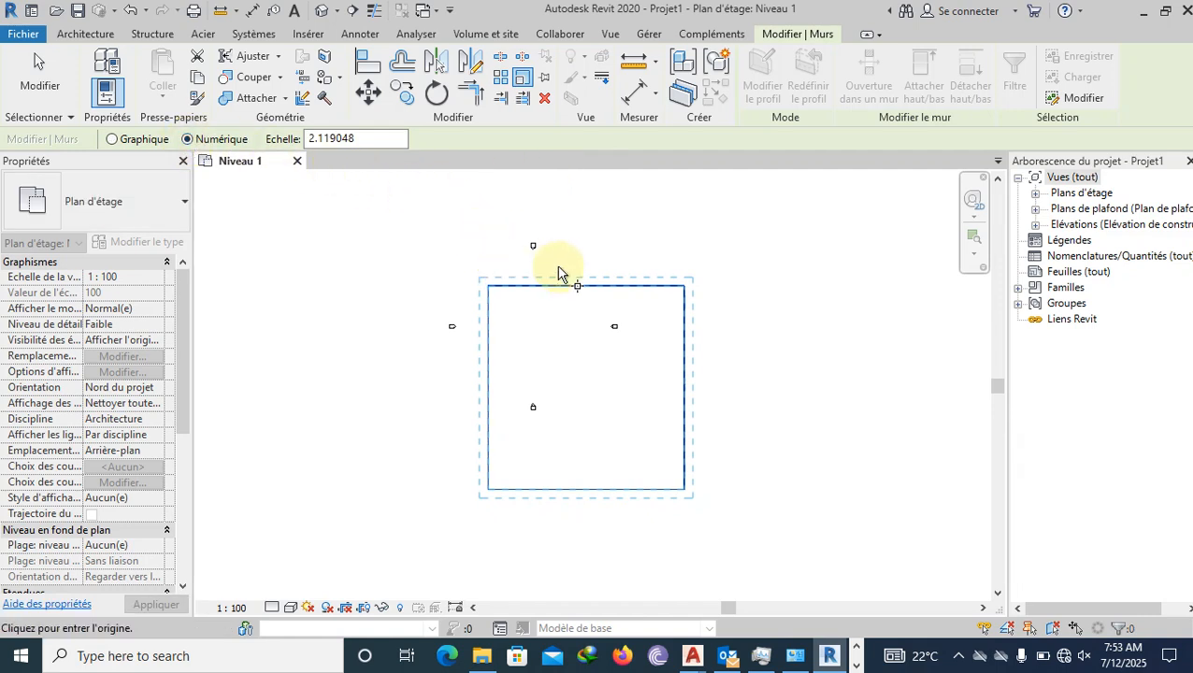
pyautogui.scroll(1, 631, 332)
pyautogui.scroll(1, 619, 346)
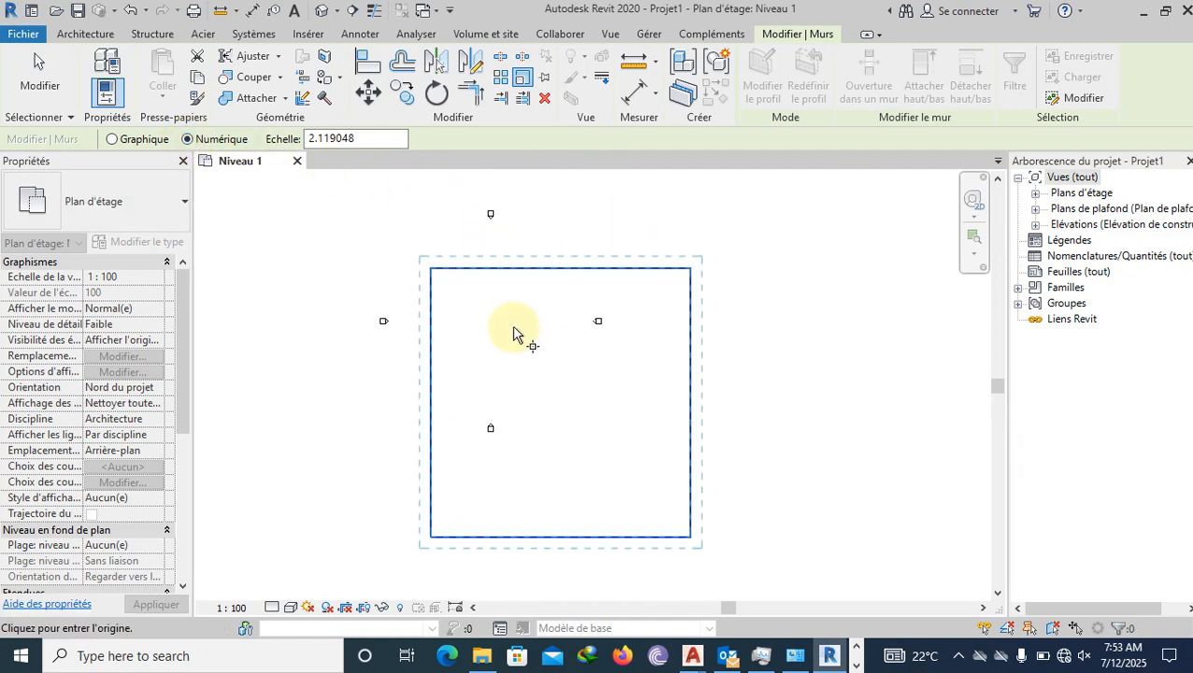
pyautogui.moveTo(397, 133); pyautogui.dragTo(157, 134)
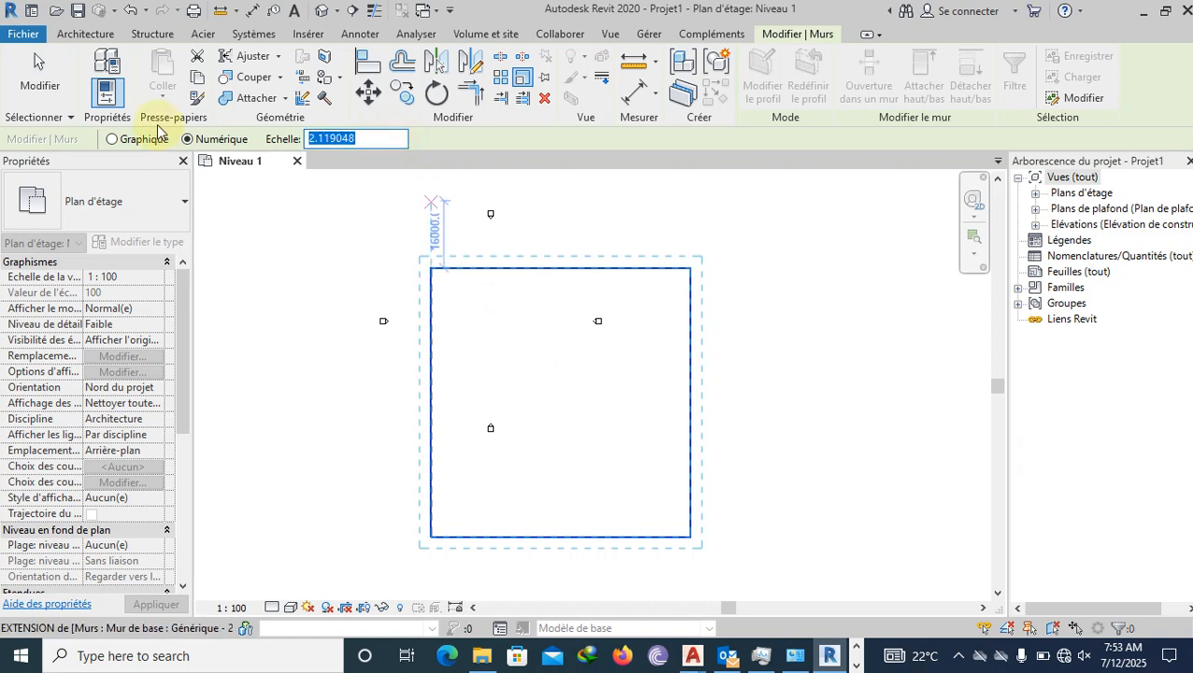
pyautogui.write('0.5')
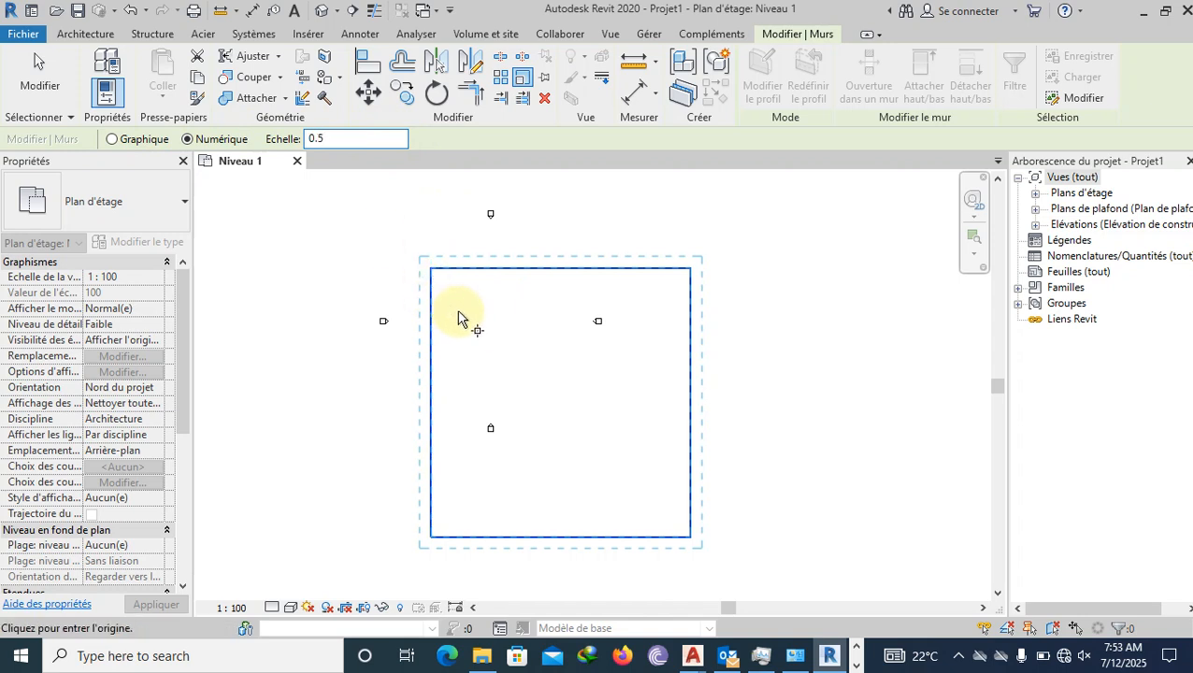
pyautogui.click(429, 270)
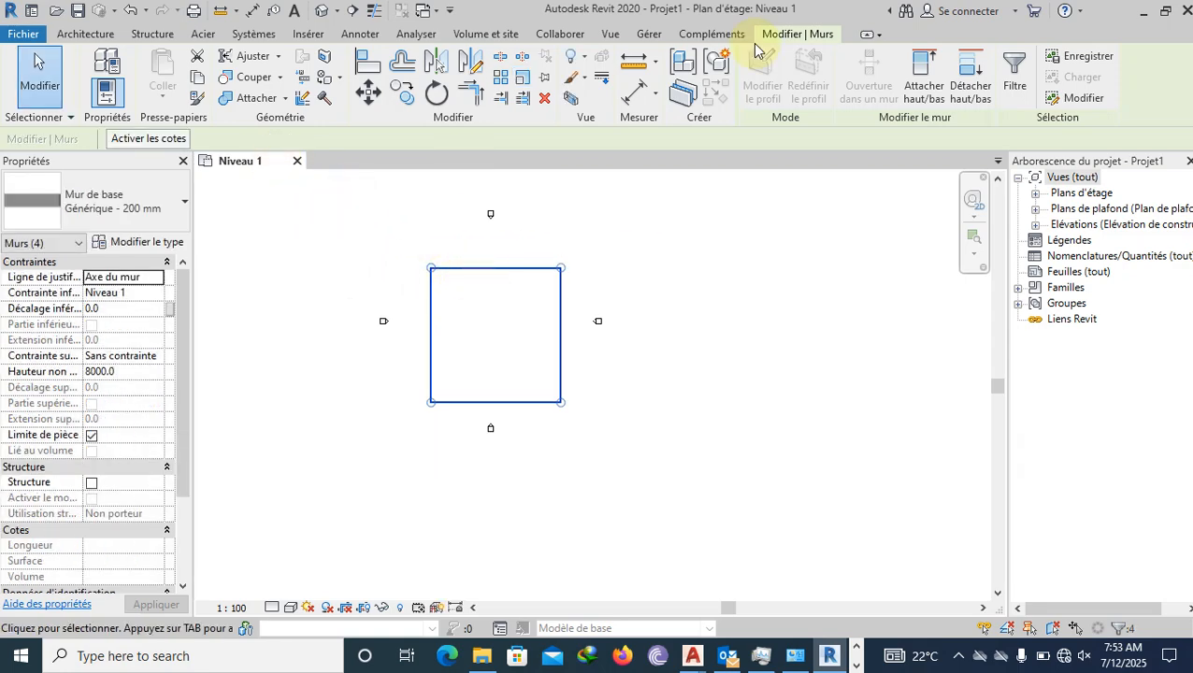
# Step: Scale the four walls numerically by a factor of 2 about the midpoint of the left wall, and clear the selection
pyautogui.click(500, 77)
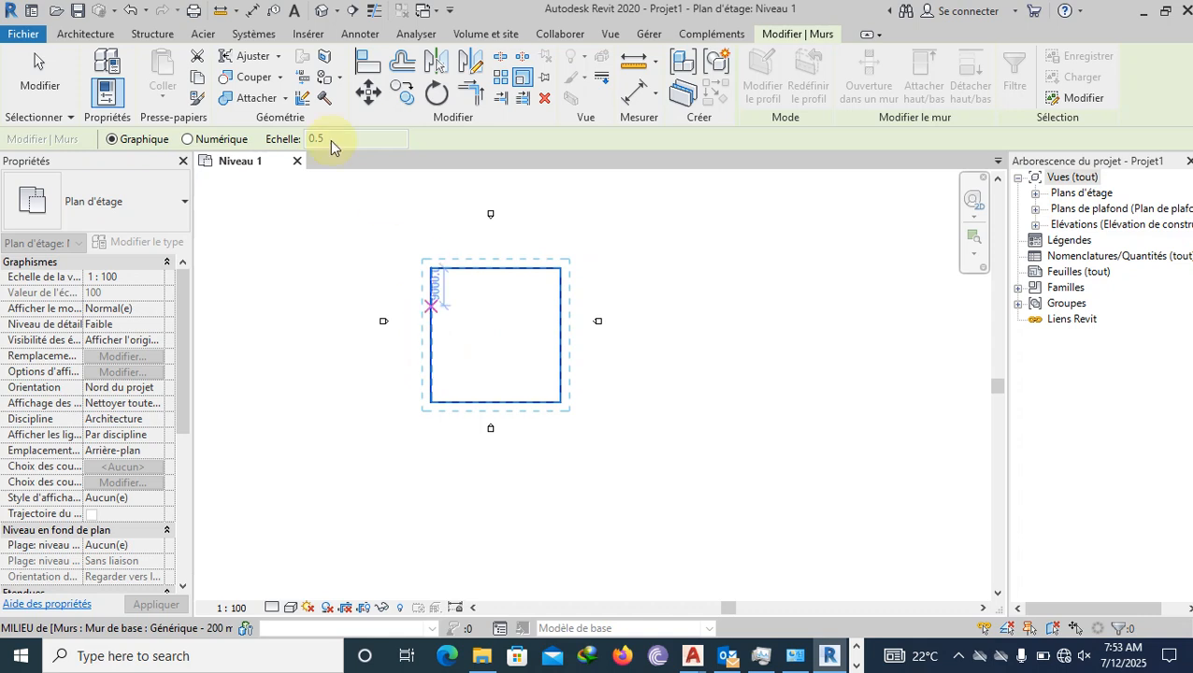
pyautogui.click(188, 145)
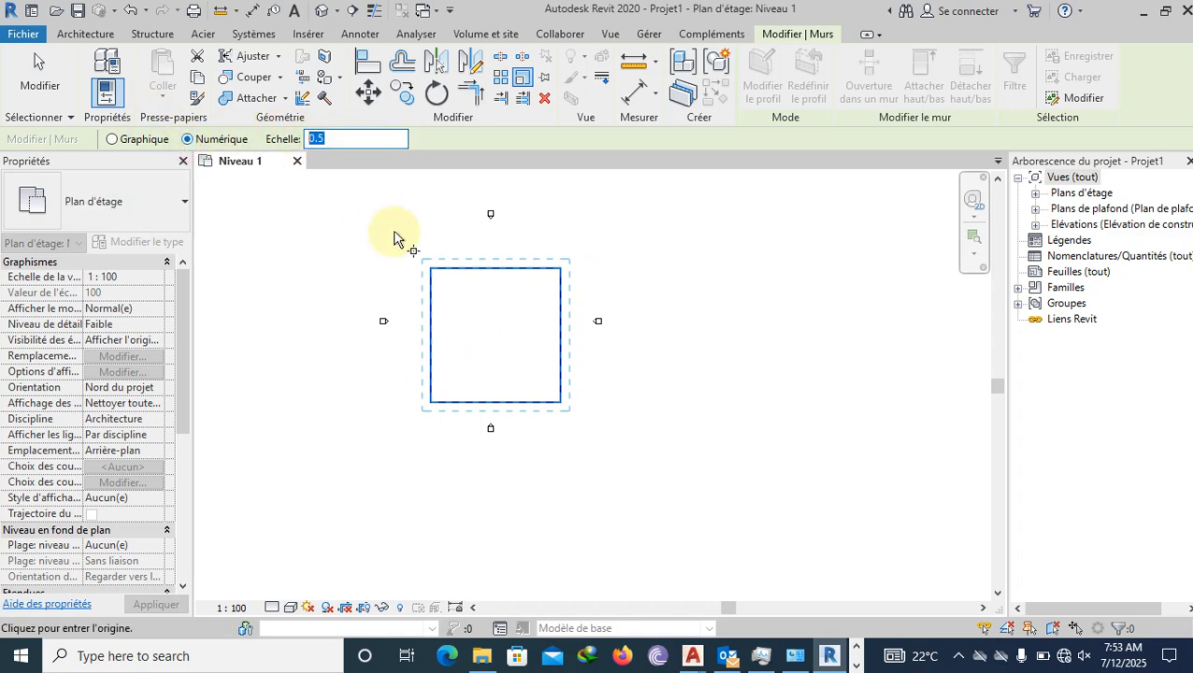
pyautogui.write('2')
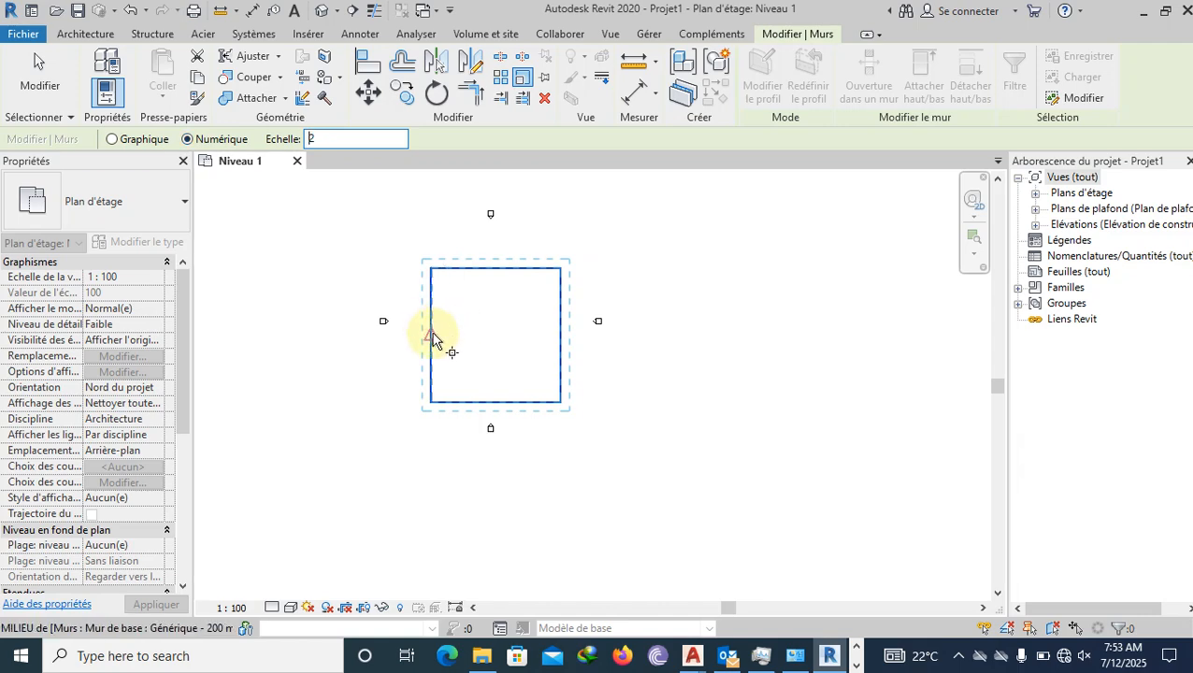
pyautogui.click(432, 336)
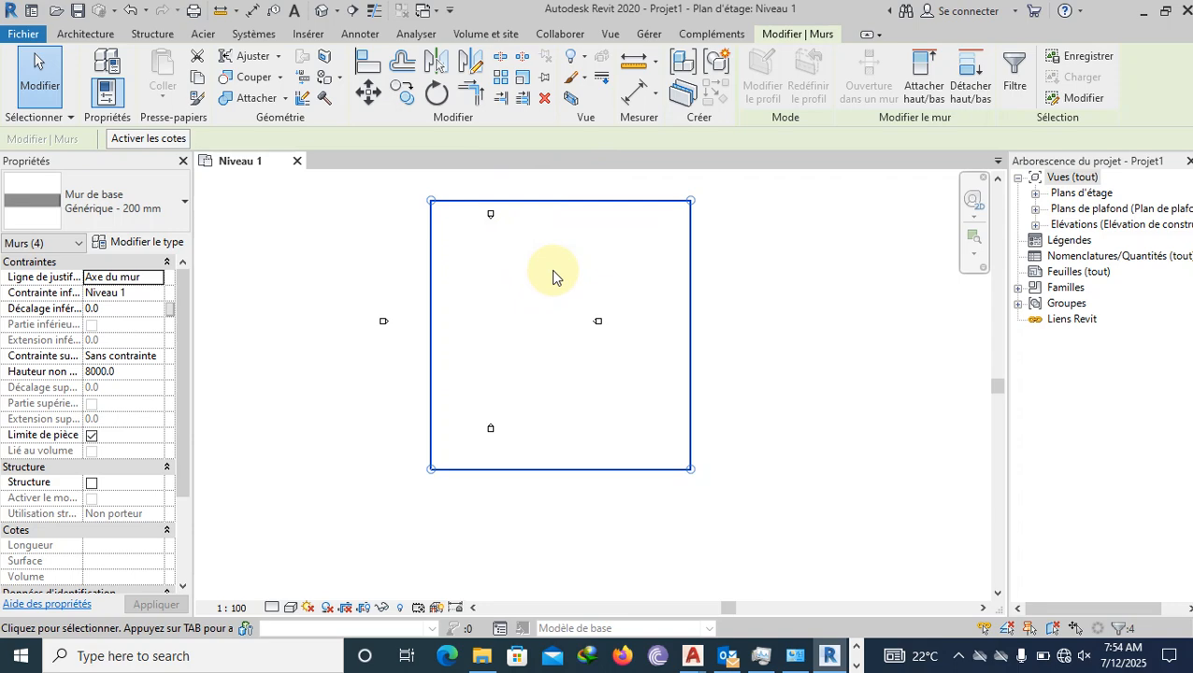
pyautogui.click(599, 273)
# Step: Select only the upper wall of the enlarged rectangle
pyautogui.scroll(-2, 452, 379)
pyautogui.scroll(1, 598, 307)
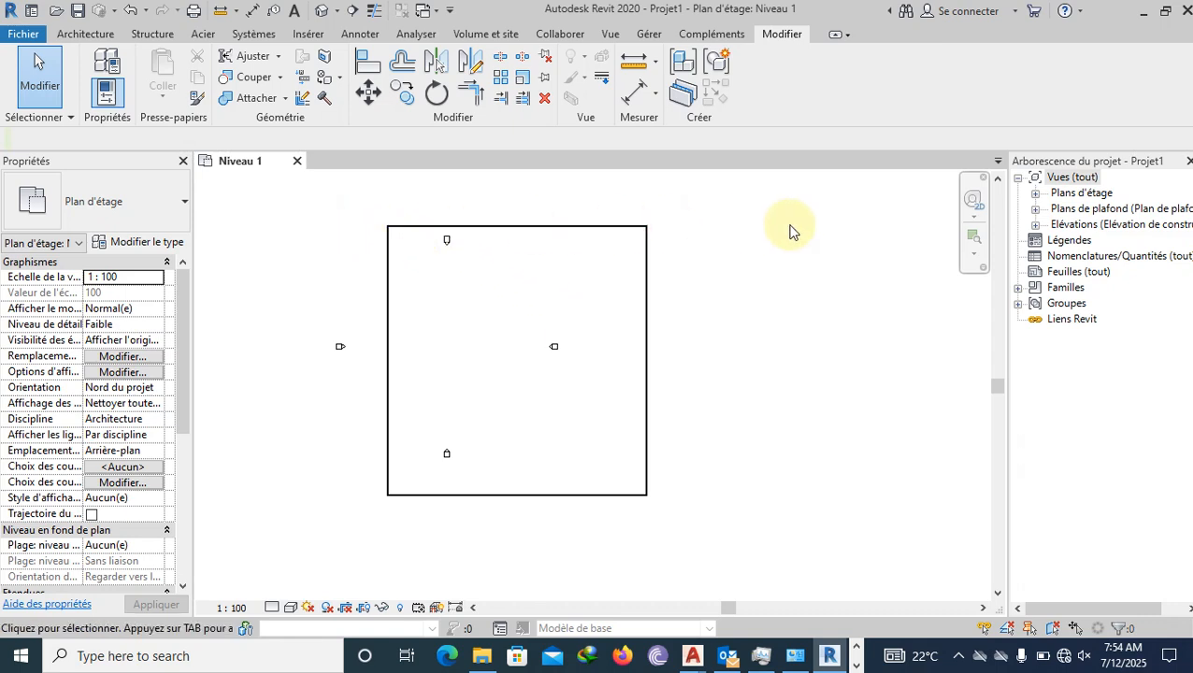
pyautogui.click(573, 234)
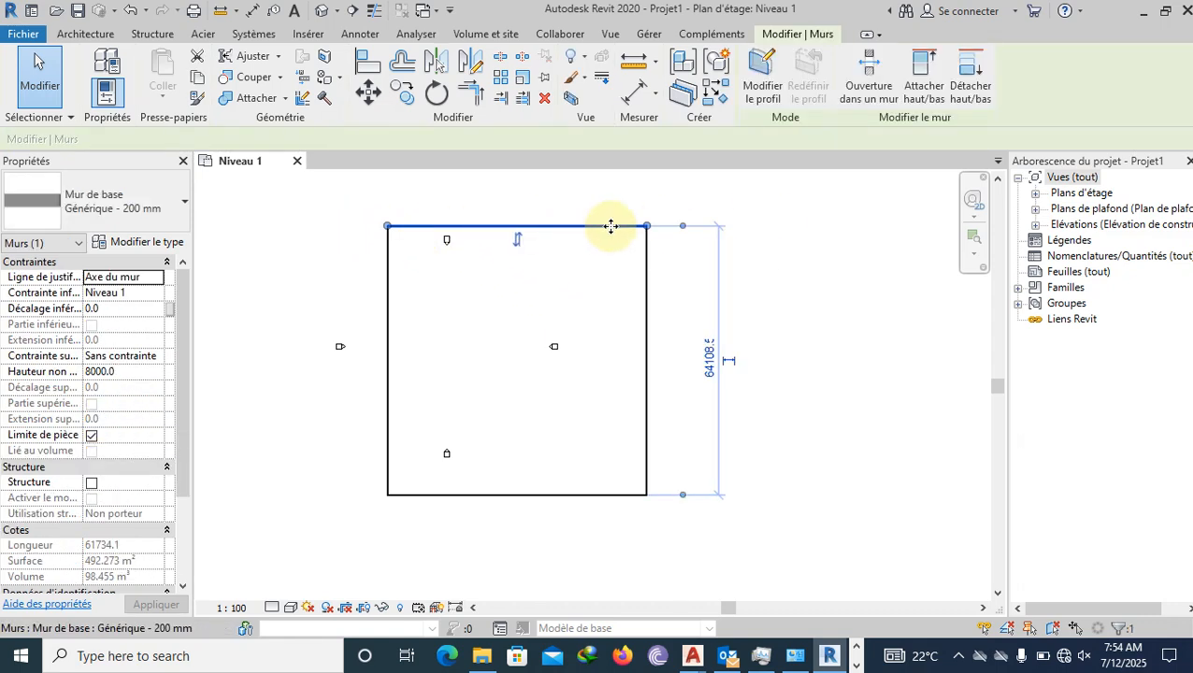